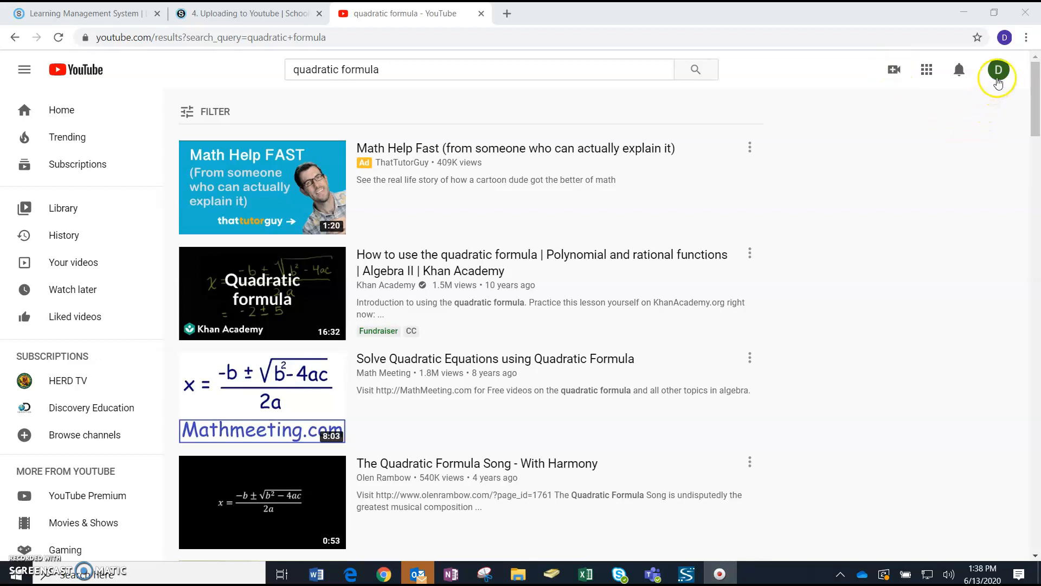
# Start a new video upload and choose the Test Recording file from the My Videos folder.
pyautogui.click(996, 70)
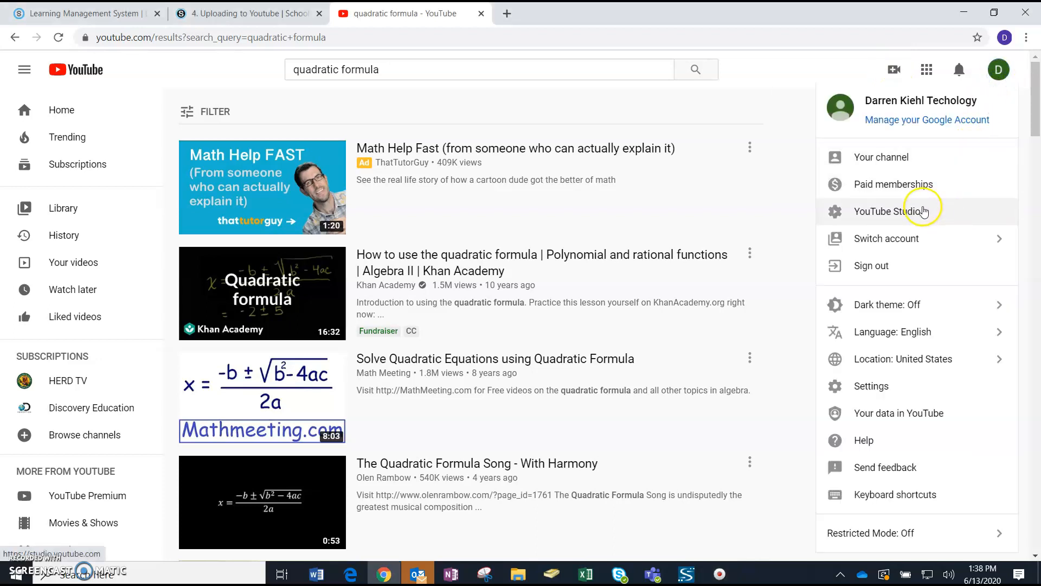
pyautogui.click(791, 148)
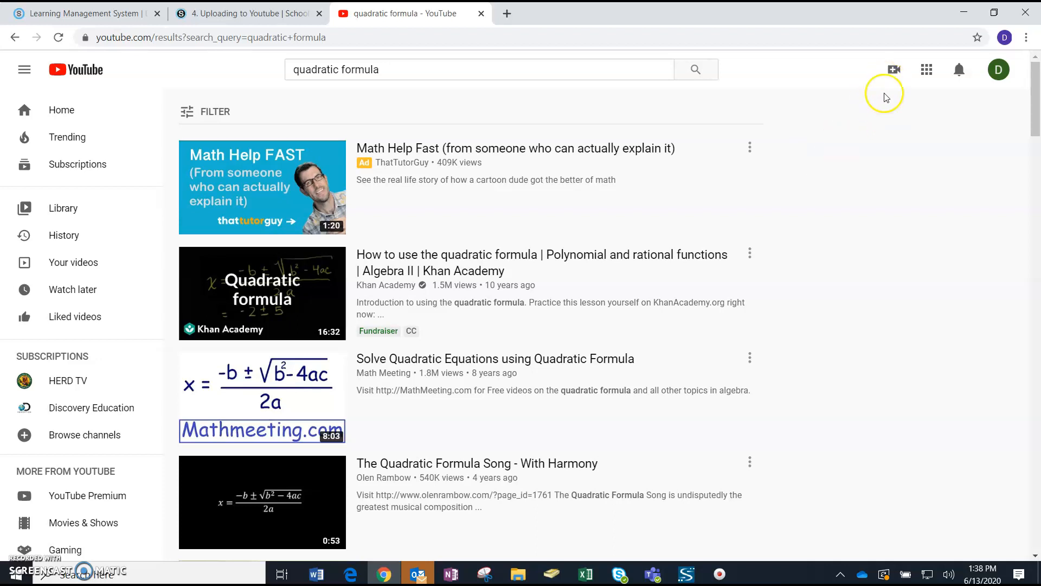
pyautogui.click(894, 70)
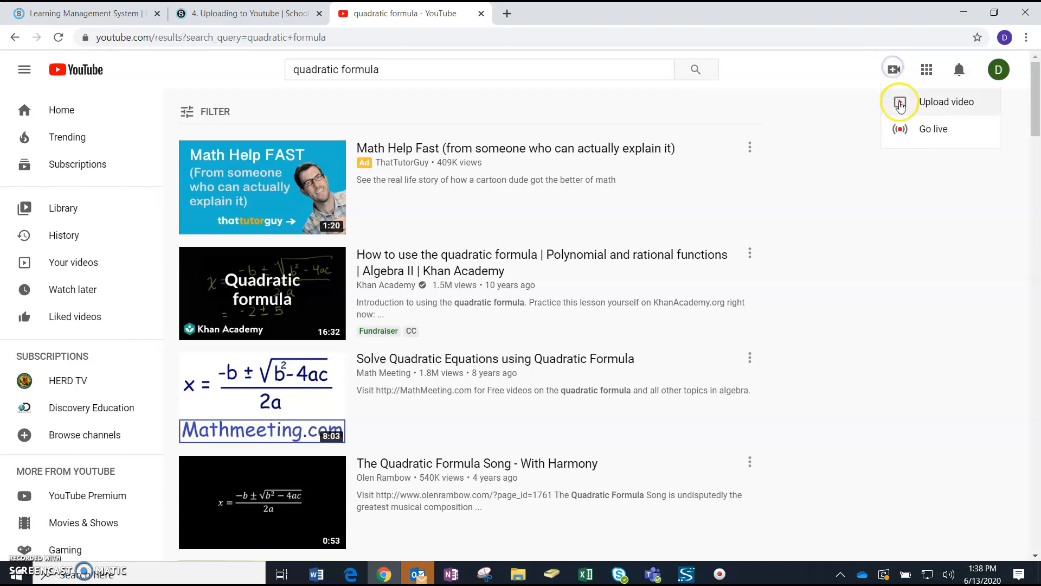
pyautogui.click(904, 102)
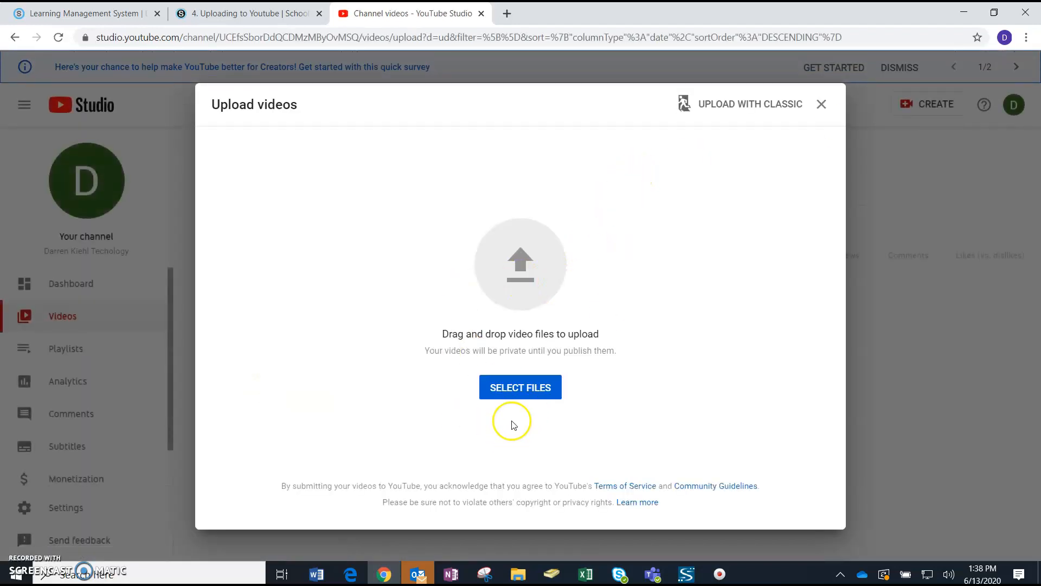
pyautogui.click(513, 390)
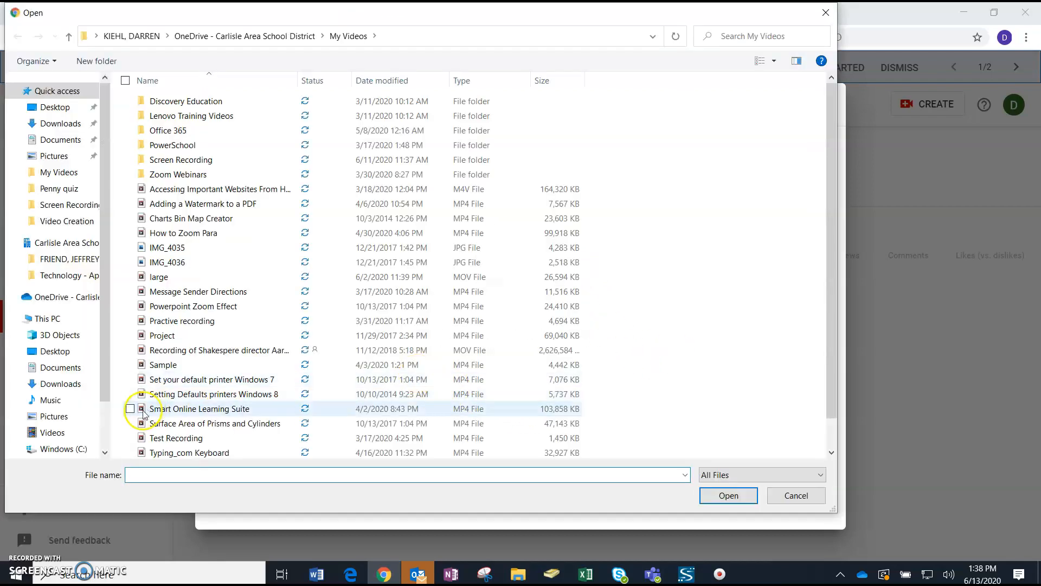
pyautogui.click(158, 438)
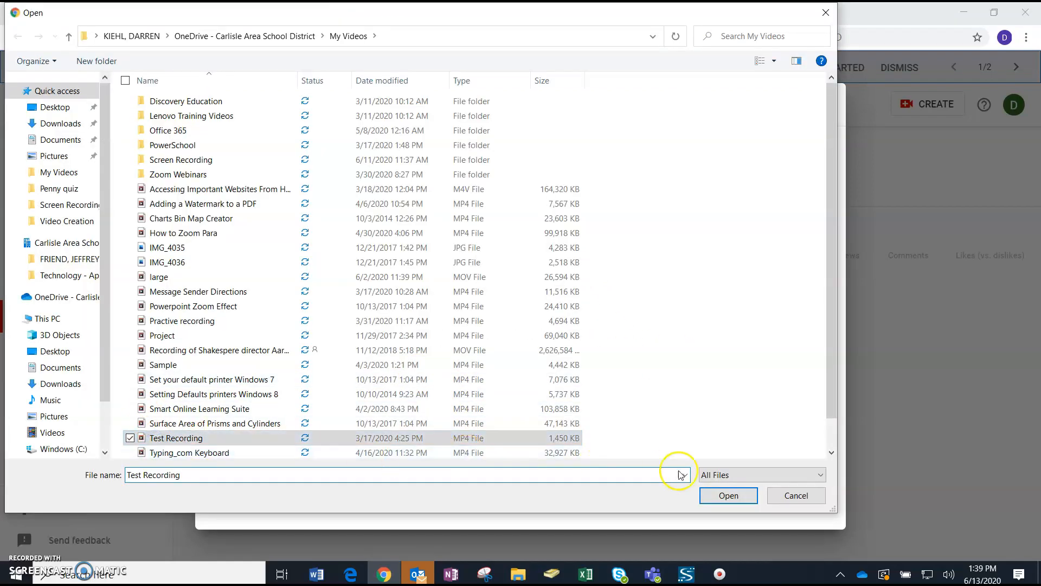
pyautogui.click(727, 495)
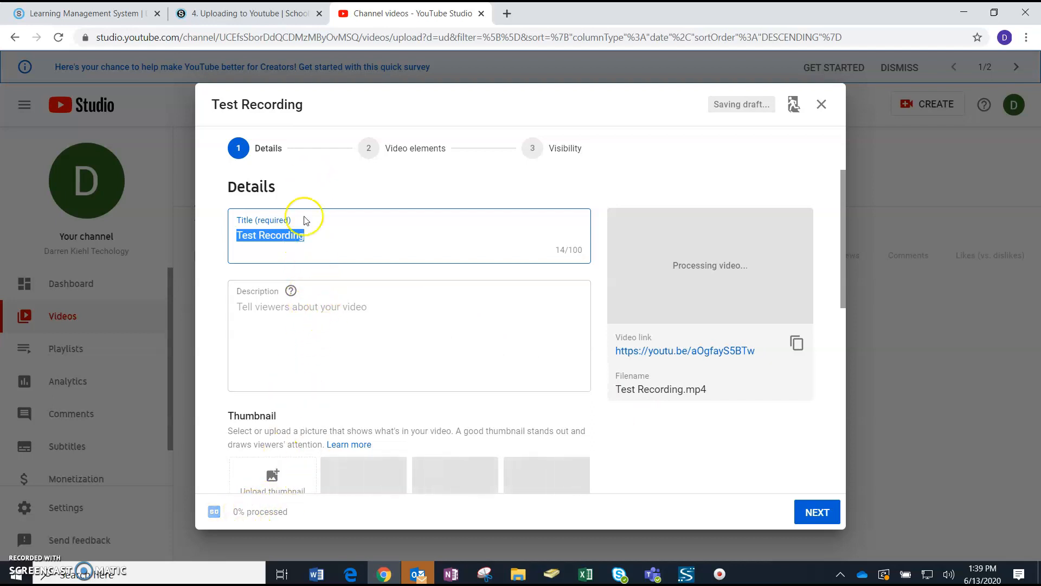
# Enter "This is just a test" as the video description and review the audience setting and playlist choices.
pyautogui.click(319, 322)
pyautogui.write('This is just a test')
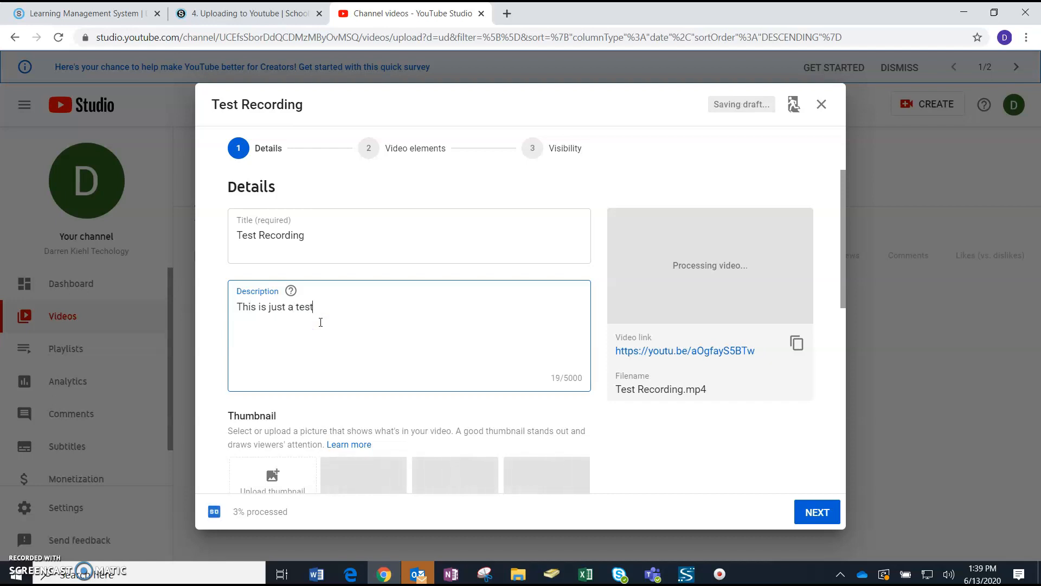
pyautogui.scroll(-4, 321, 322)
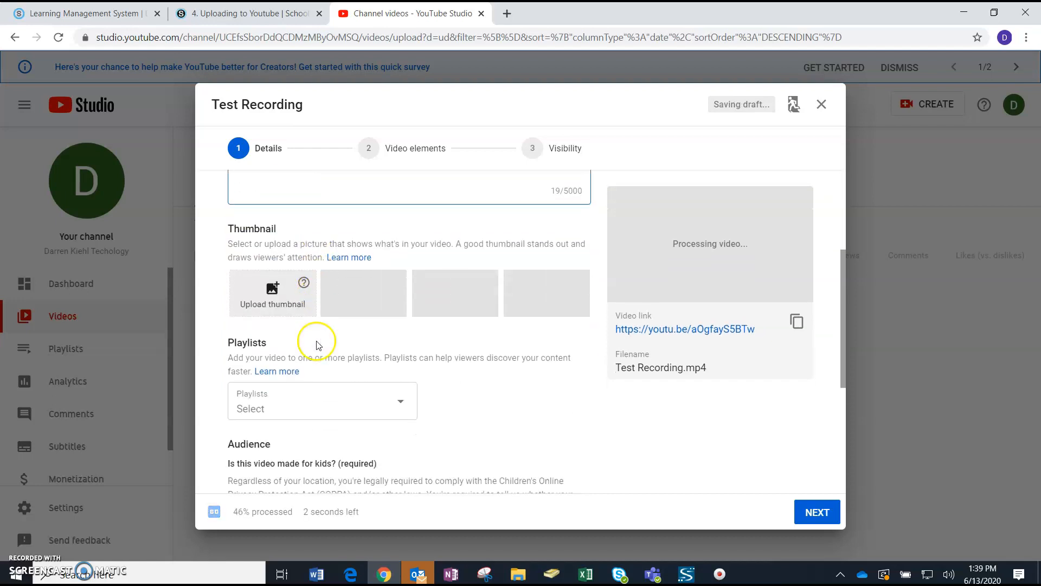
pyautogui.scroll(-4, 317, 341)
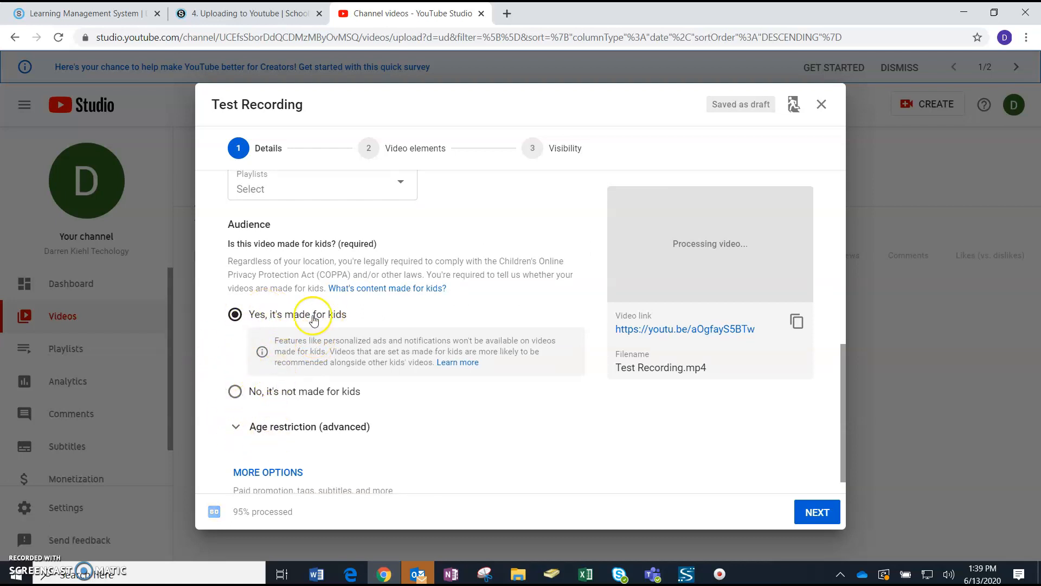
pyautogui.scroll(3, 306, 382)
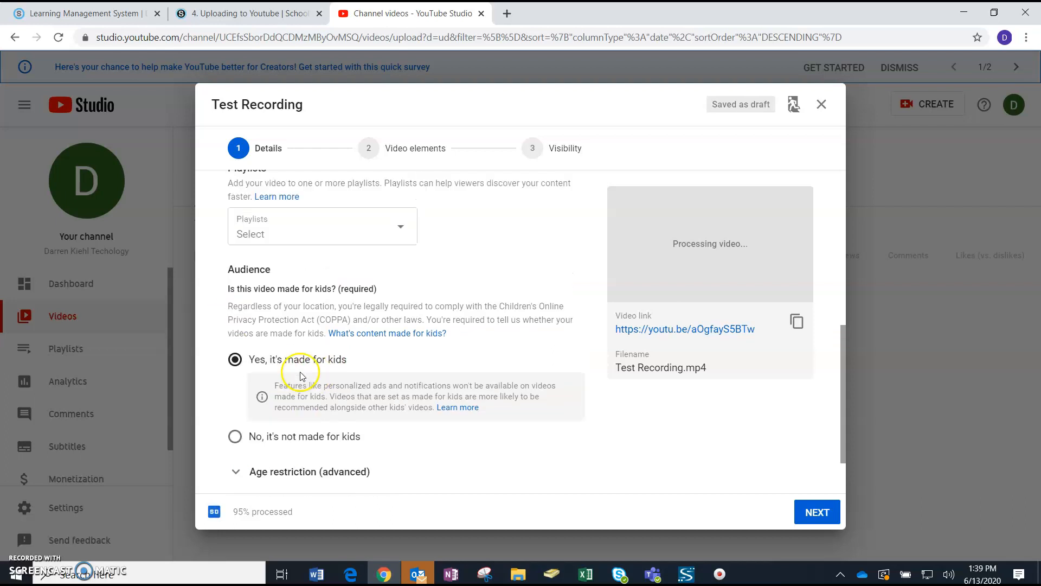
pyautogui.scroll(3, 307, 382)
pyautogui.click(249, 454)
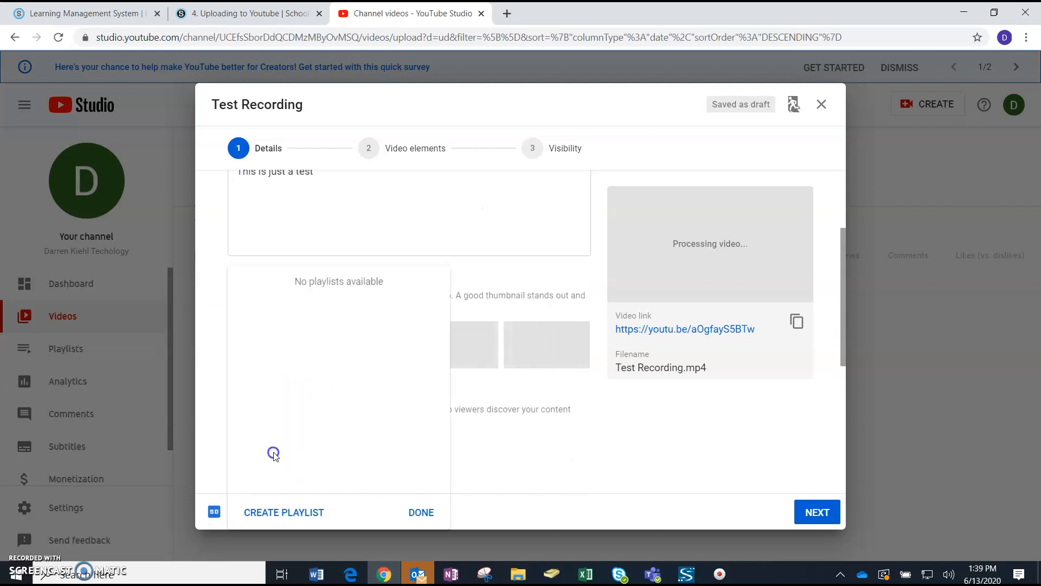
pyautogui.click(491, 447)
pyautogui.scroll(1, 374, 409)
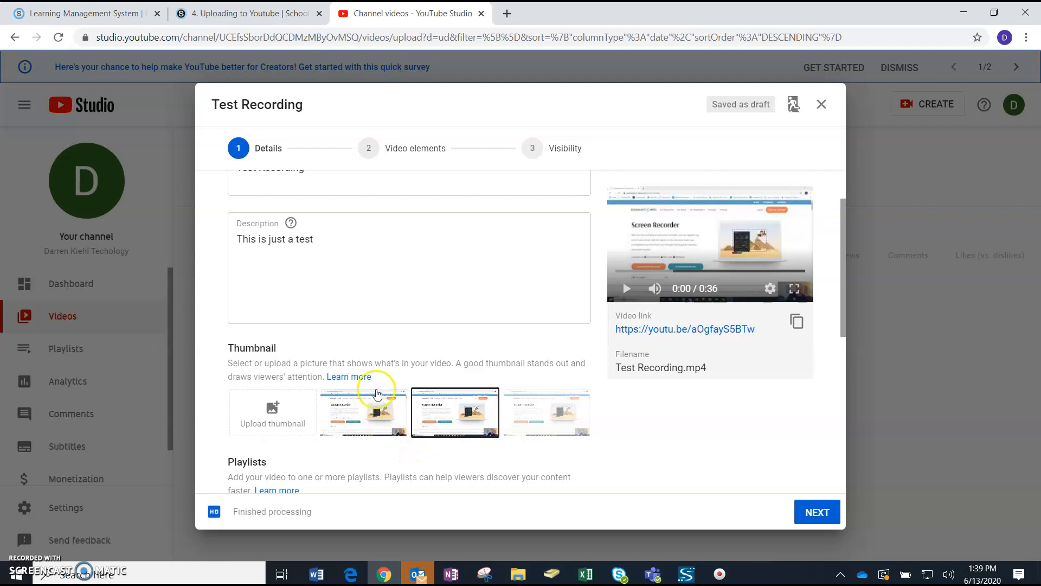
# Compare the three generated thumbnails and choose the first one for the video.
pyautogui.click(373, 412)
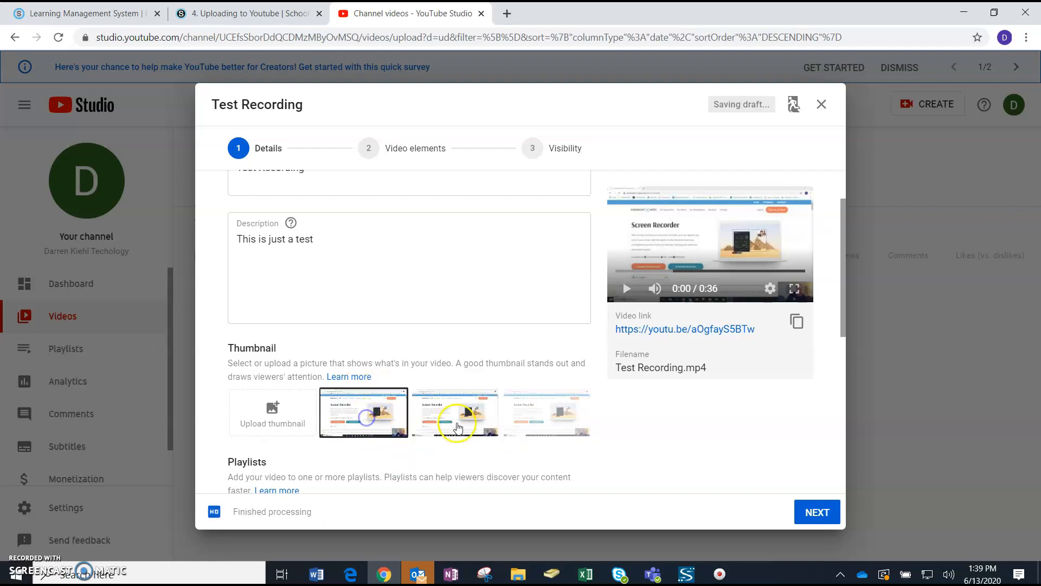
pyautogui.click(434, 409)
pyautogui.click(525, 417)
pyautogui.click(367, 411)
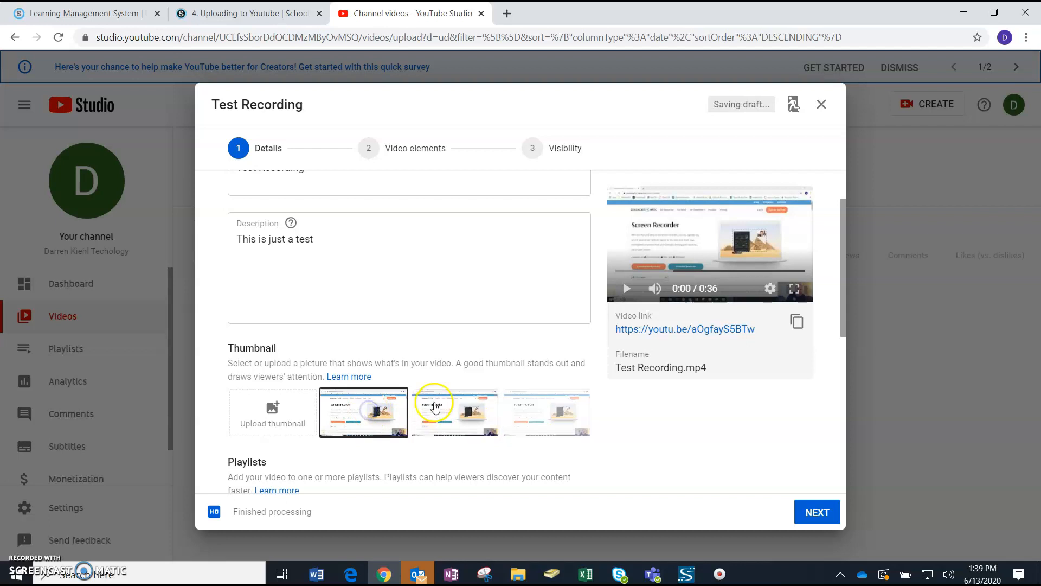
pyautogui.click(436, 417)
pyautogui.click(375, 414)
pyautogui.click(458, 427)
pyautogui.click(518, 412)
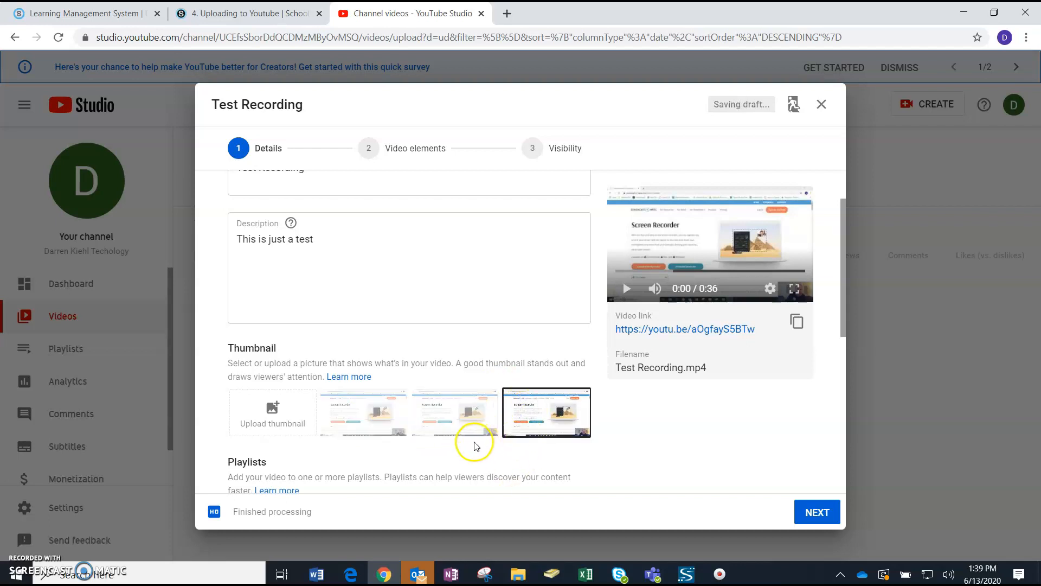
pyautogui.click(347, 427)
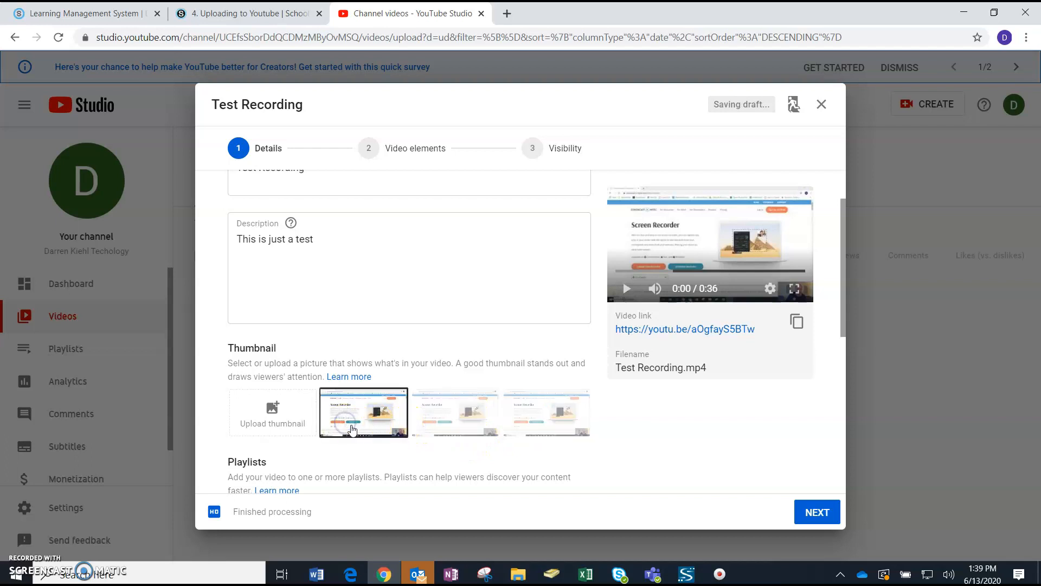
pyautogui.click(276, 421)
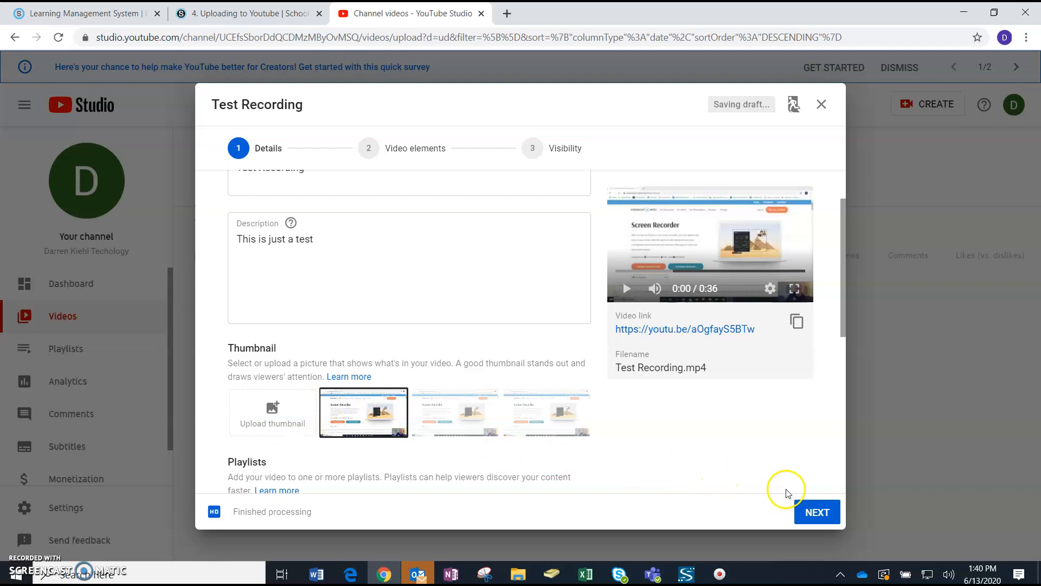
# Continue without adding video elements and save the video with its visibility set to Unlisted.
pyautogui.click(807, 510)
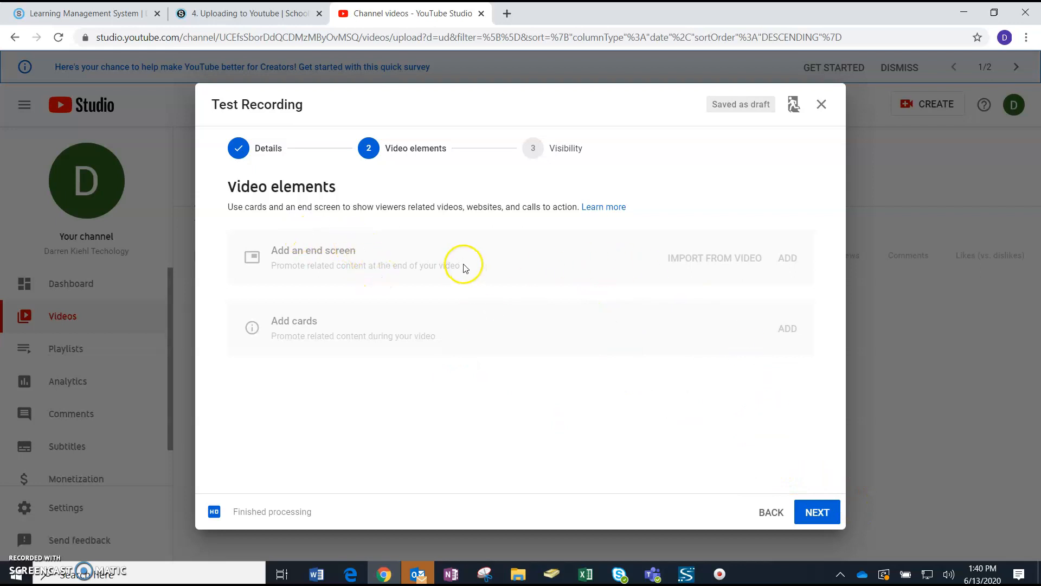
pyautogui.click(818, 510)
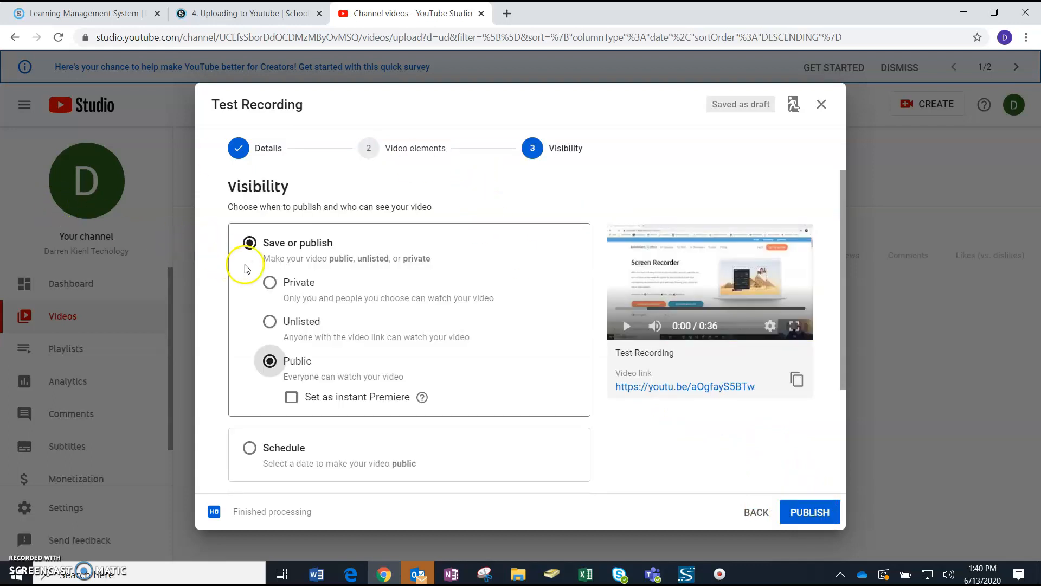
pyautogui.click(288, 289)
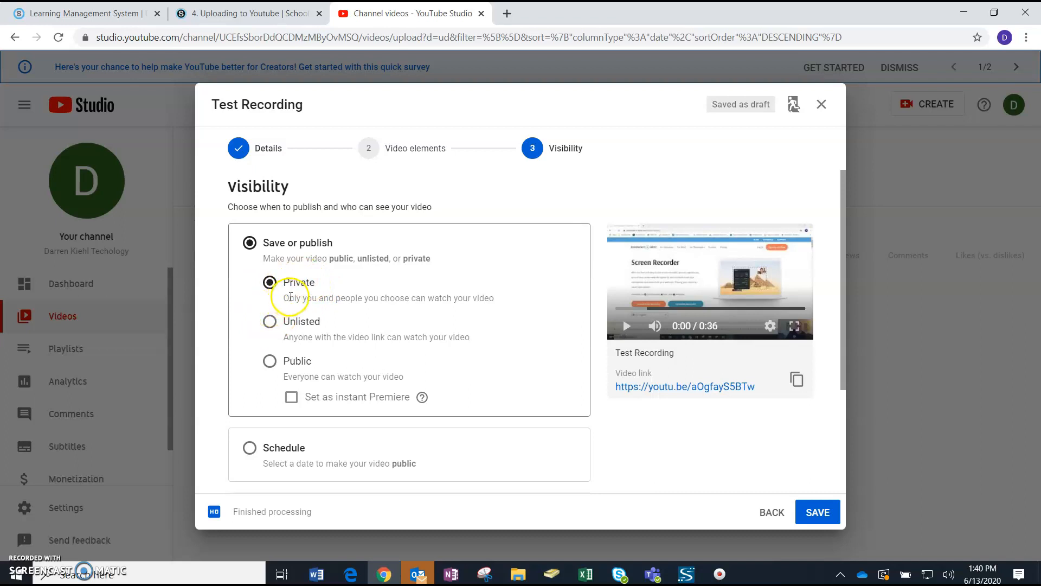
pyautogui.click(269, 321)
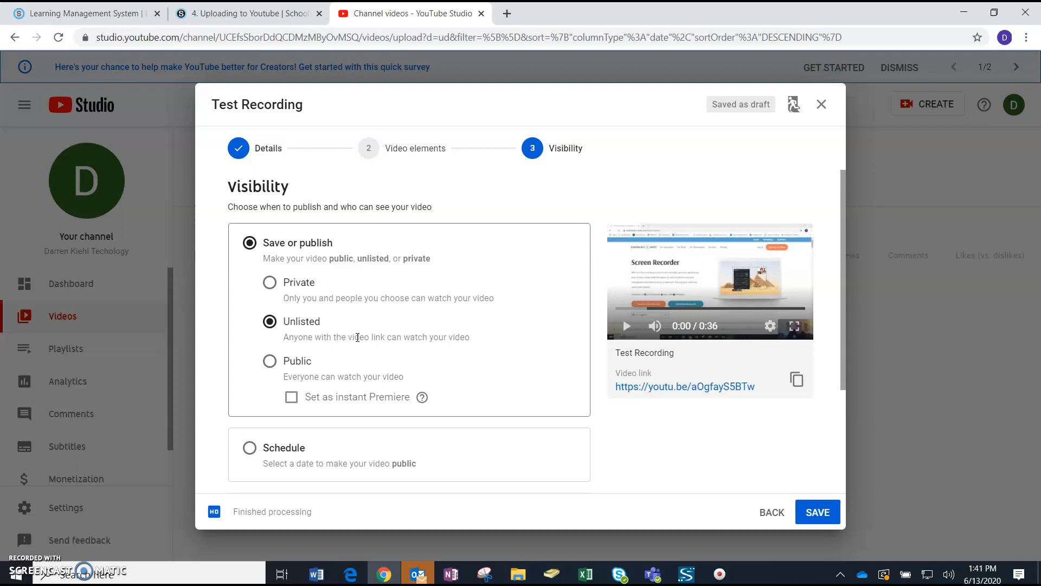
pyautogui.click(358, 346)
pyautogui.click(269, 363)
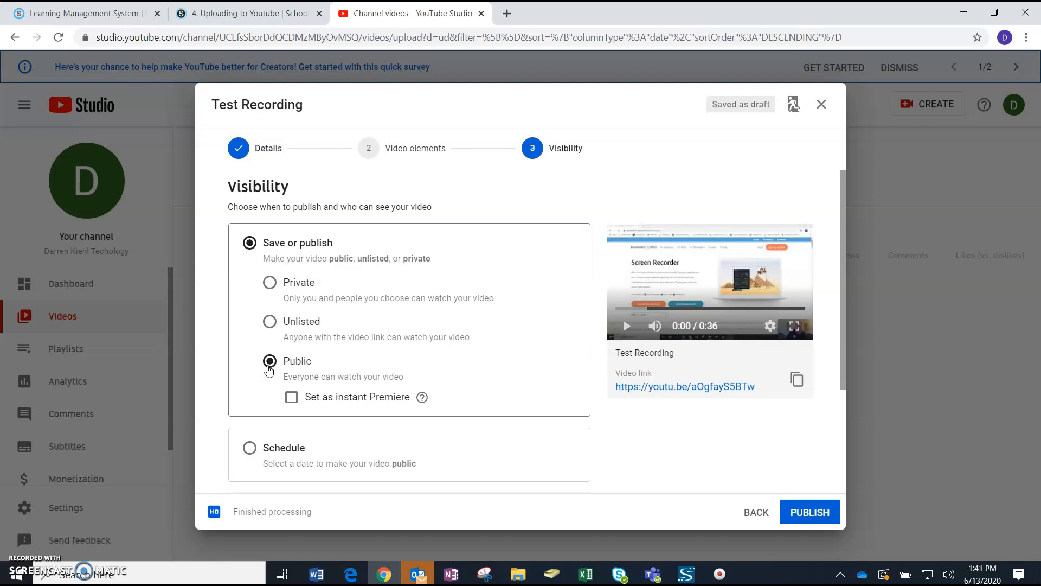
pyautogui.click(276, 363)
pyautogui.click(286, 374)
pyautogui.click(270, 321)
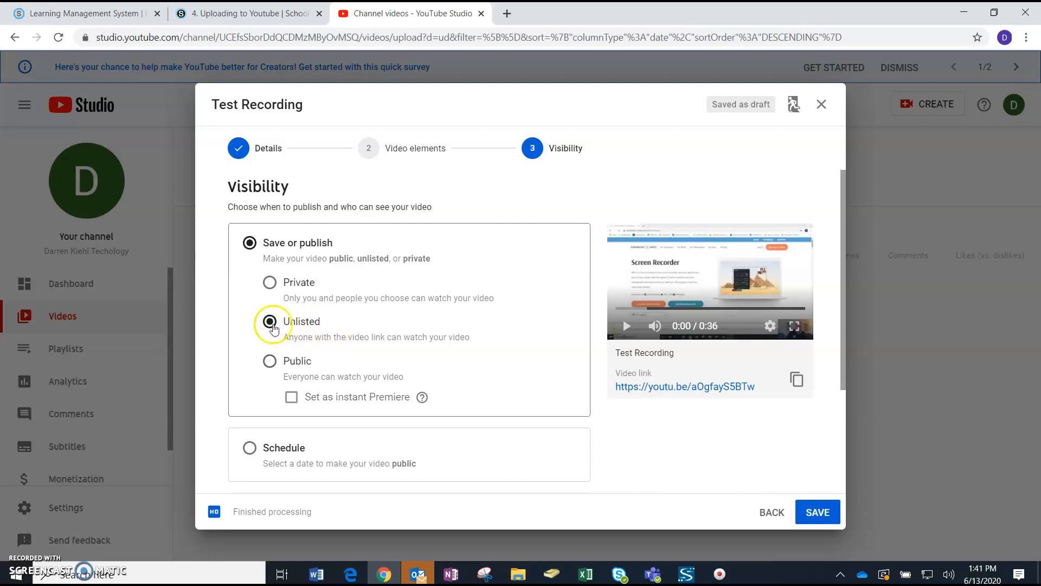
pyautogui.click(817, 512)
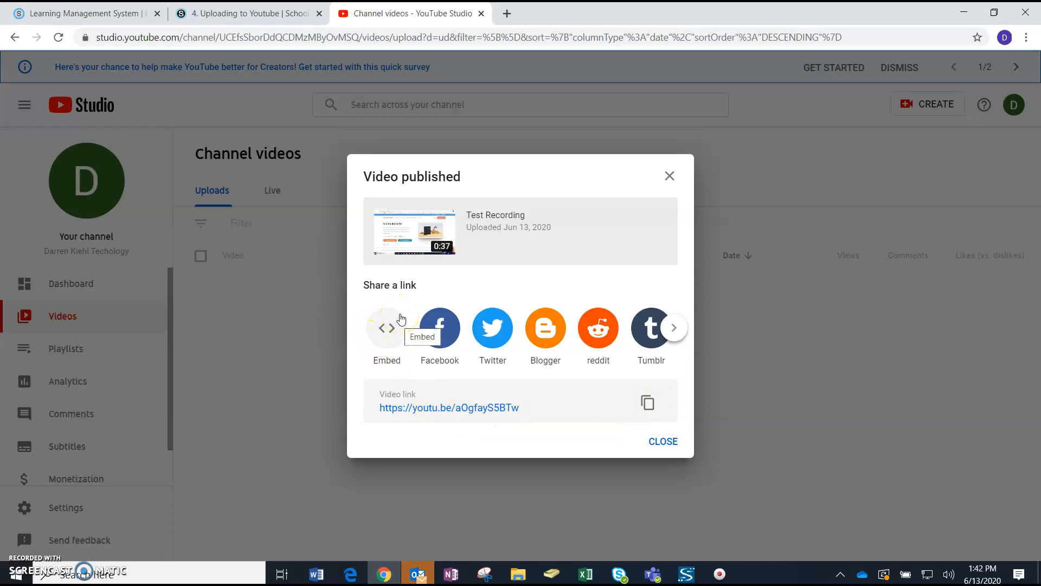
# Look through the link sharing options for the uploaded video, then dismiss them.
pyautogui.click(685, 336)
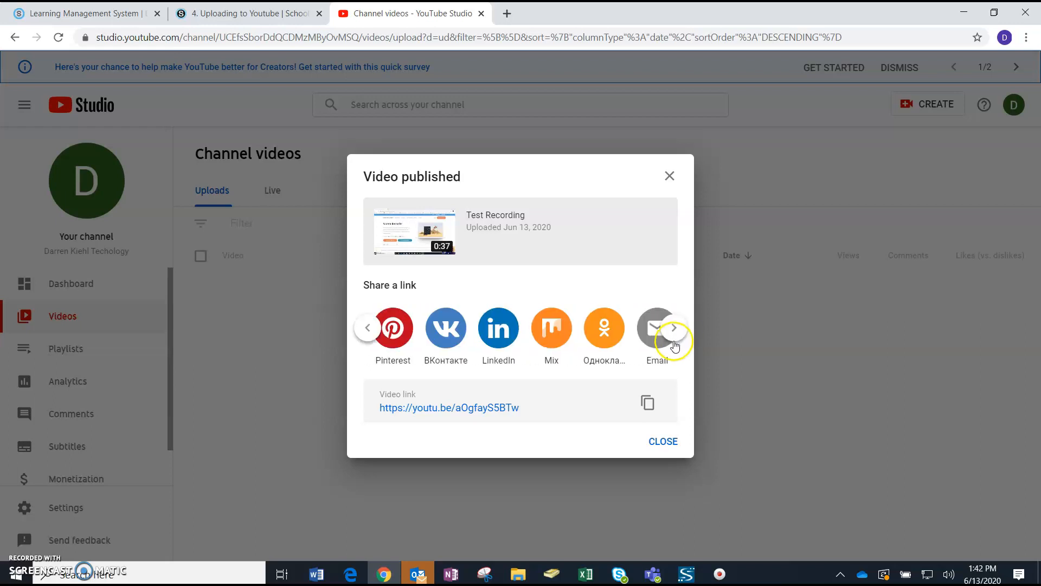
pyautogui.click(364, 327)
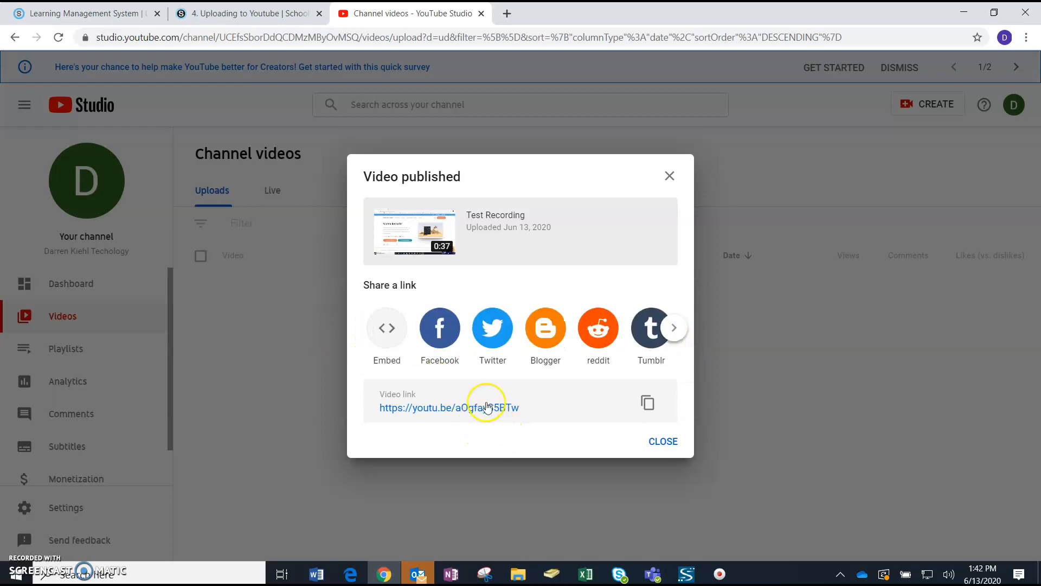
pyautogui.click(673, 447)
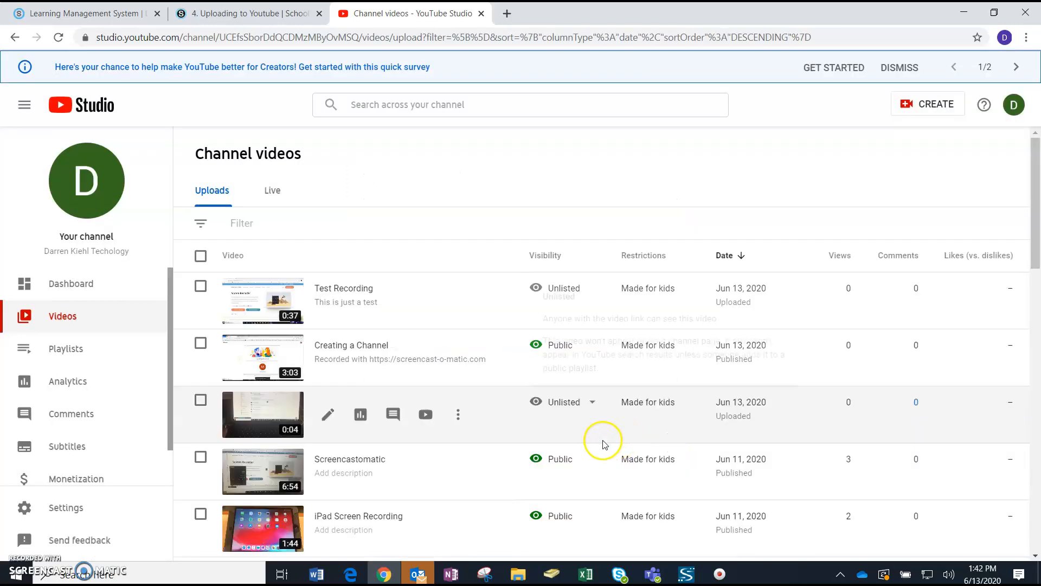
# Examine the channel's list of uploaded videos, including their visibility and view counts.
pyautogui.moveTo(582, 427)
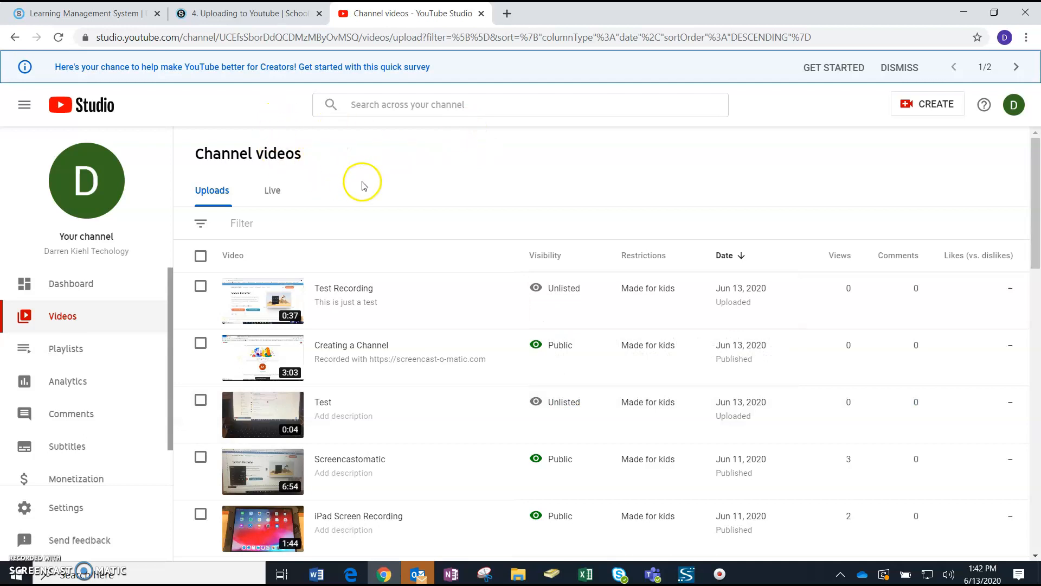
pyautogui.click(1011, 106)
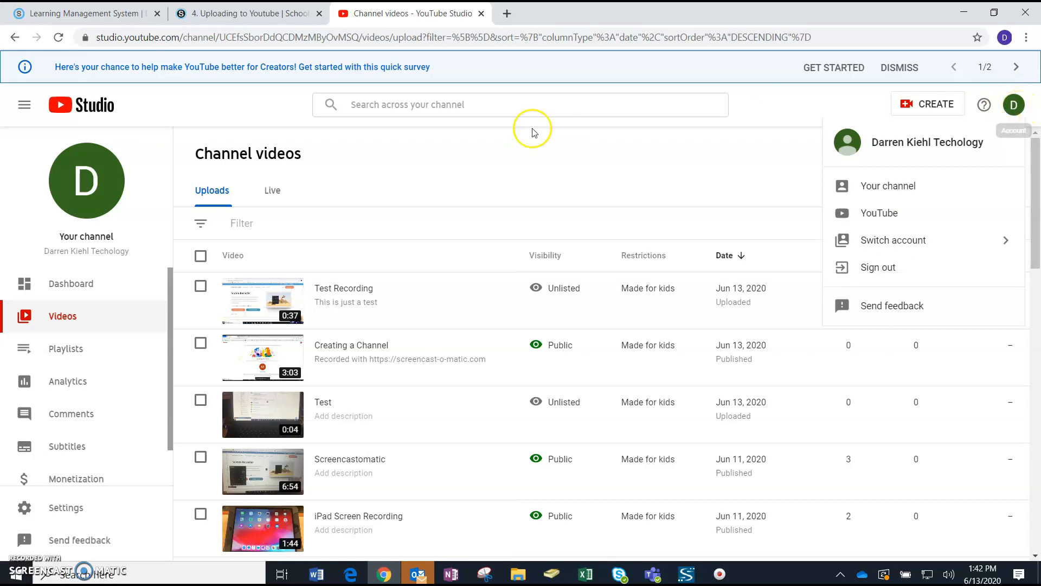
pyautogui.click(451, 176)
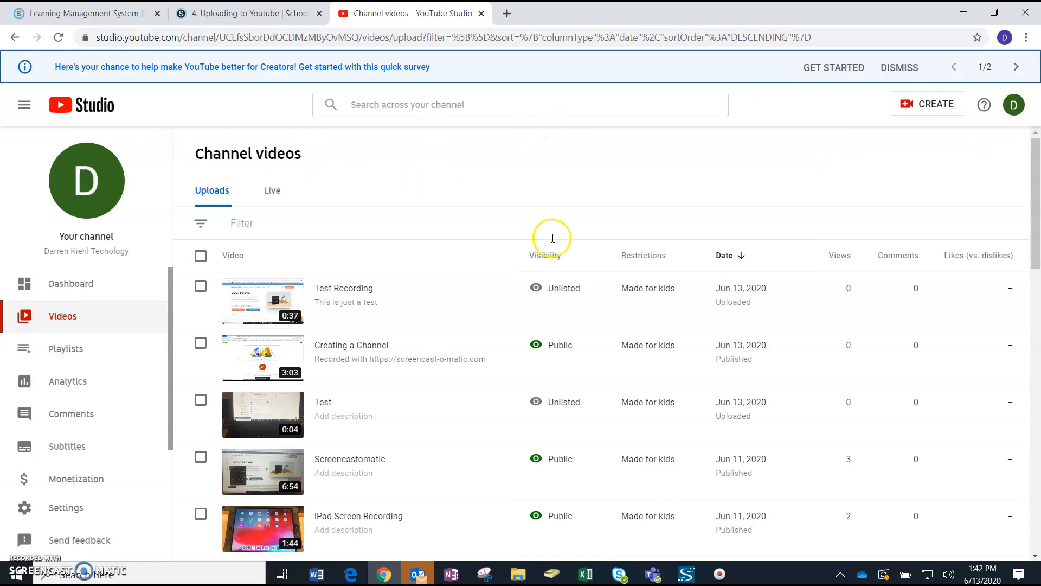
pyautogui.scroll(-4, 353, 488)
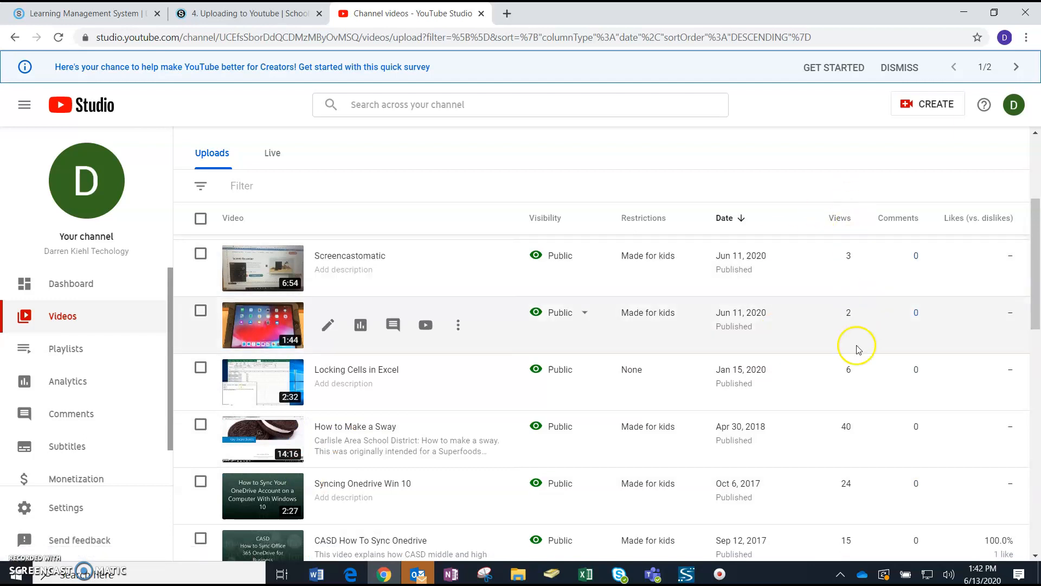
pyautogui.scroll(-3, 876, 450)
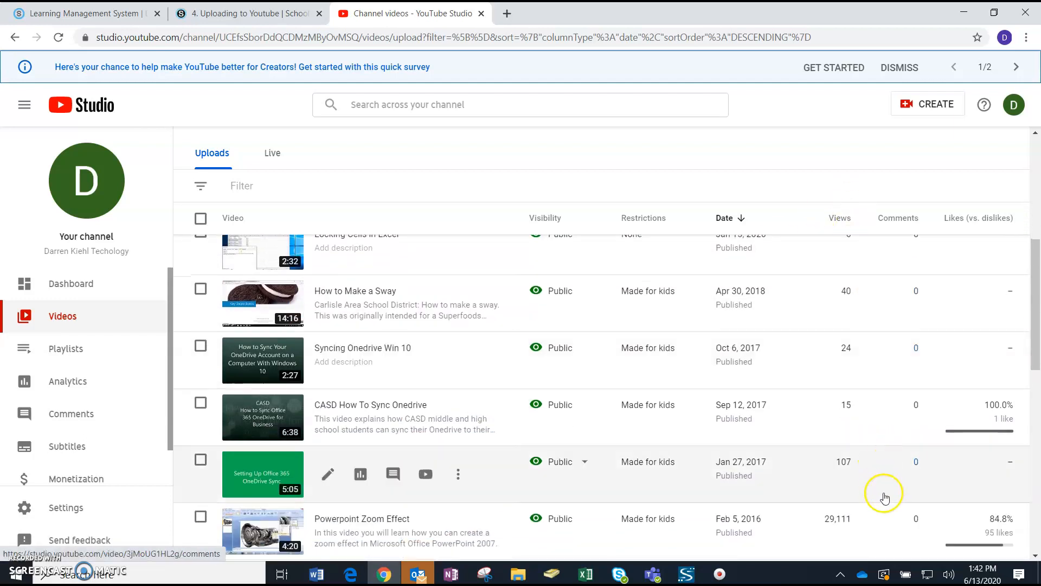
pyautogui.scroll(-2, 884, 488)
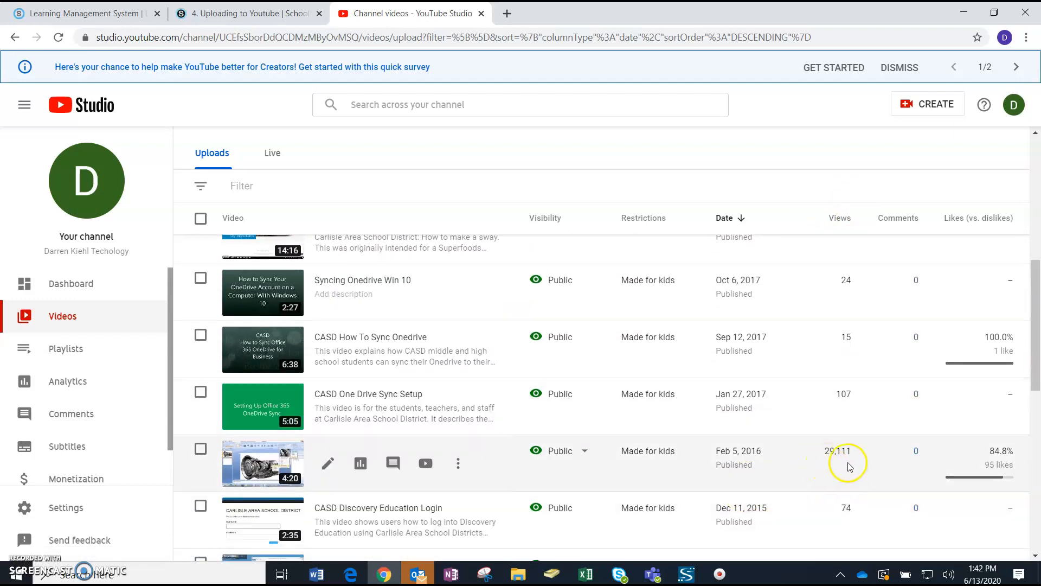
pyautogui.scroll(6, 801, 446)
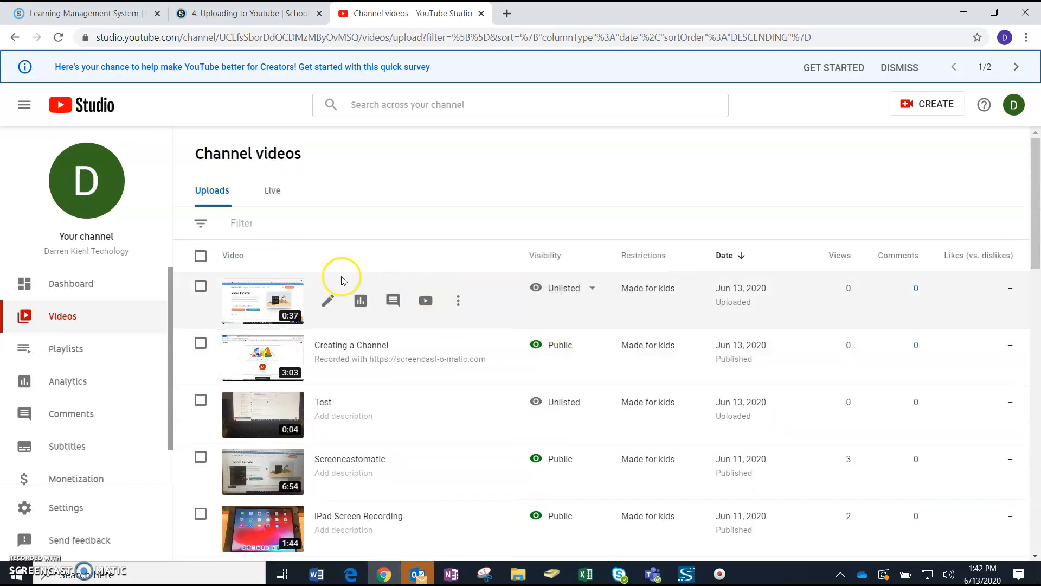
# Review the Test Recording video's title, description, thumbnail and audience details, then return to the channel's video list.
pyautogui.click(329, 301)
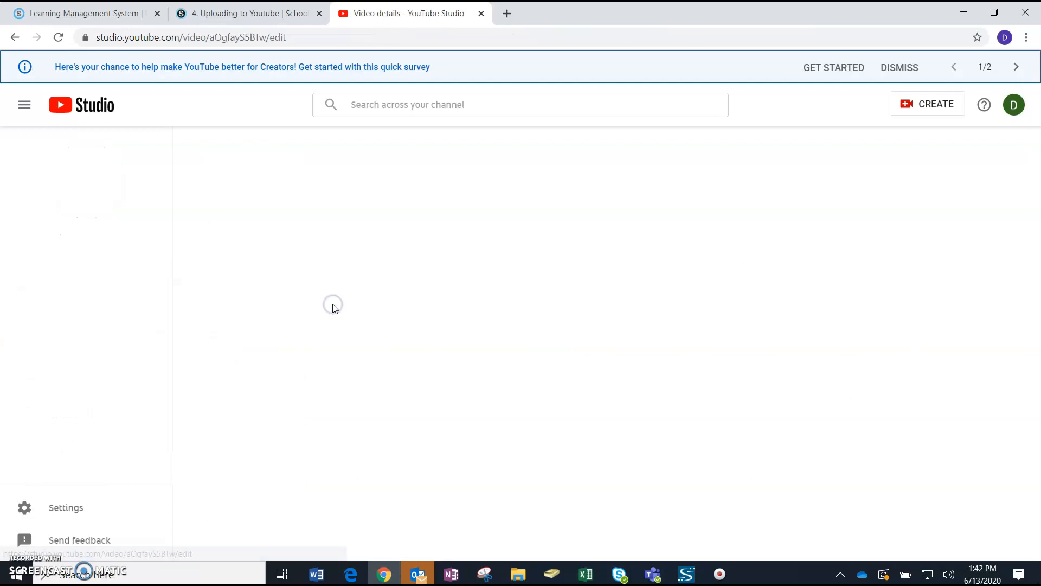
pyautogui.scroll(-2, 389, 467)
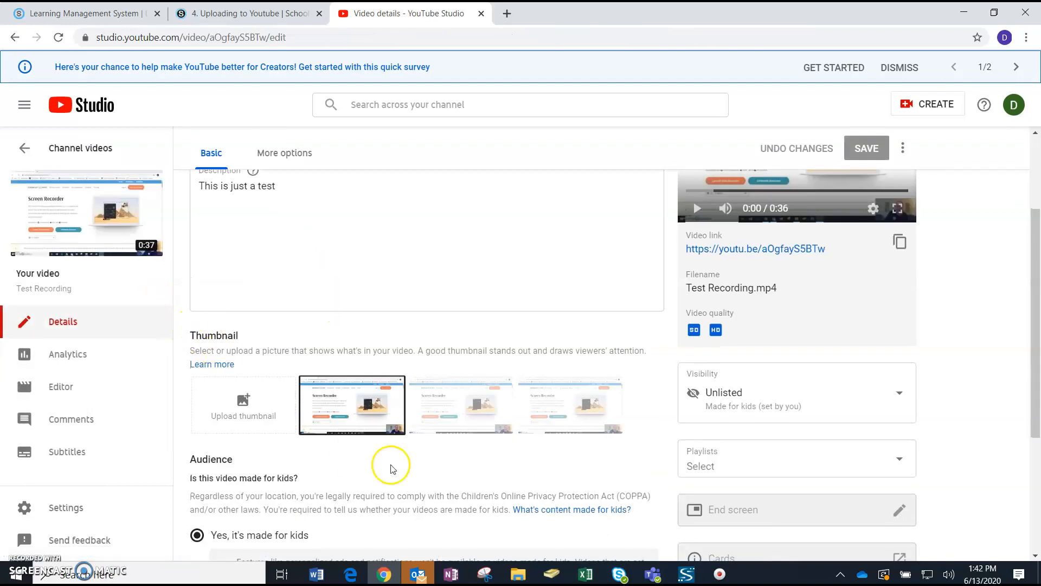
pyautogui.scroll(-3, 348, 415)
pyautogui.scroll(5, 348, 415)
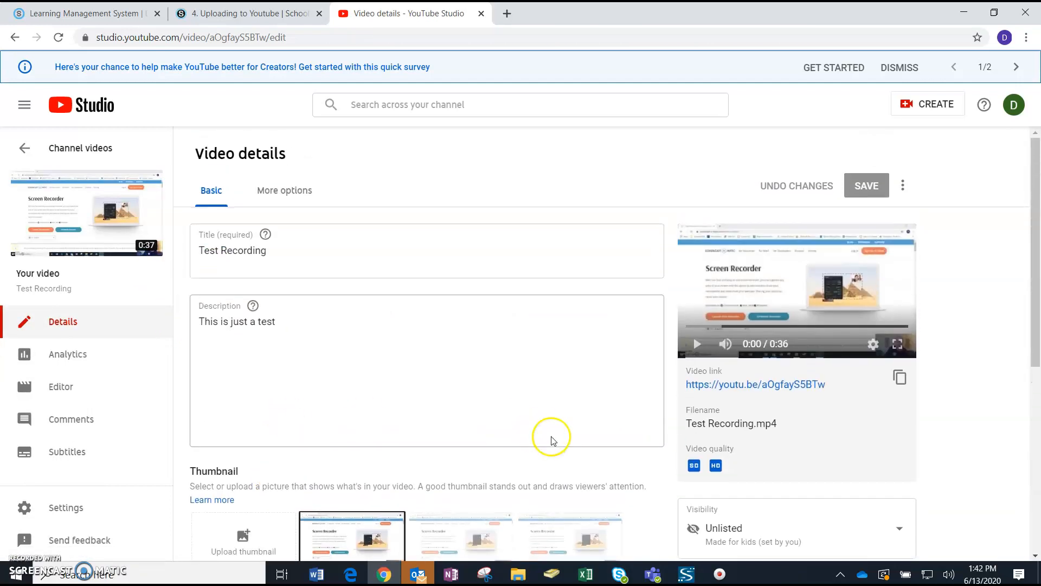
pyautogui.scroll(-1, 598, 450)
pyautogui.scroll(1, 598, 450)
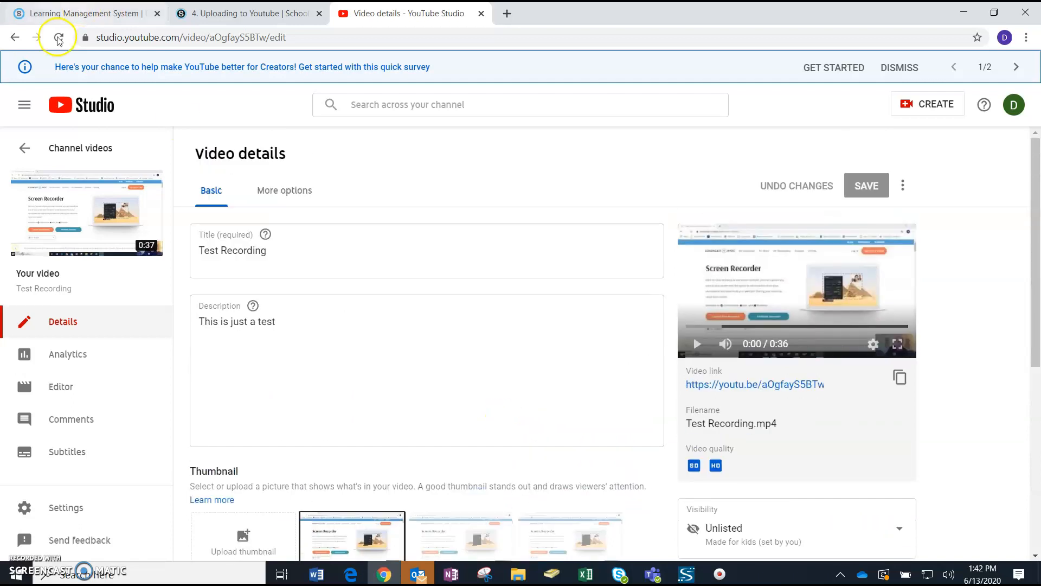
pyautogui.click(24, 147)
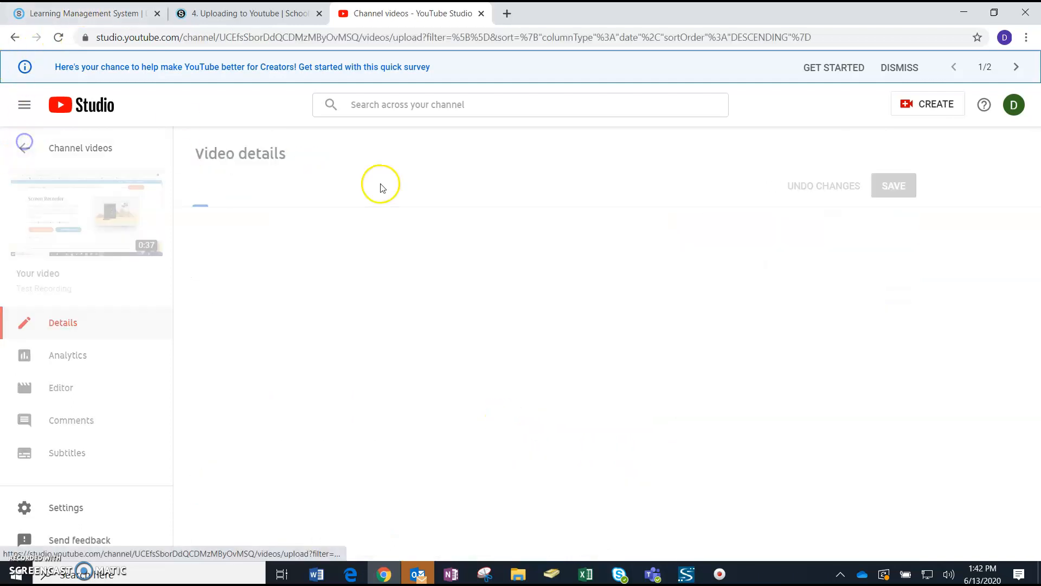
# Open the Test Recording video's YouTube watch page from the channel list and pause the playback.
pyautogui.moveTo(425, 302)
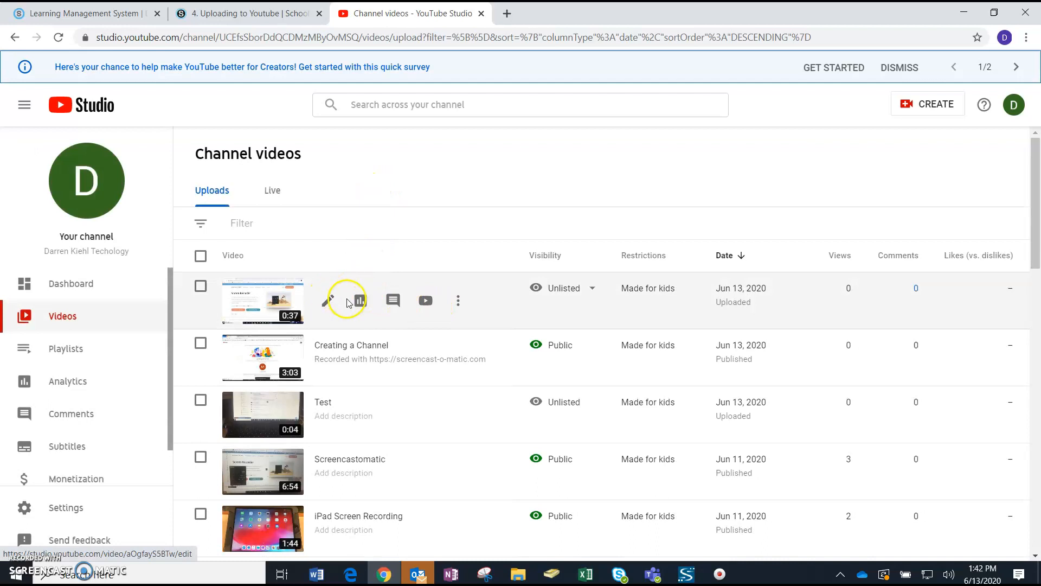
pyautogui.click(426, 301)
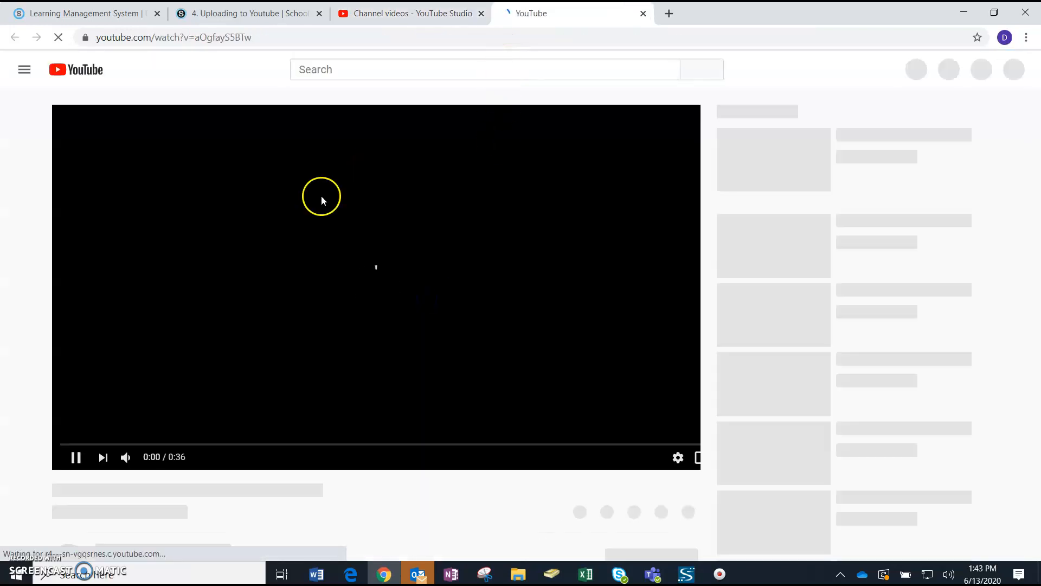
pyautogui.scroll(-2, 349, 347)
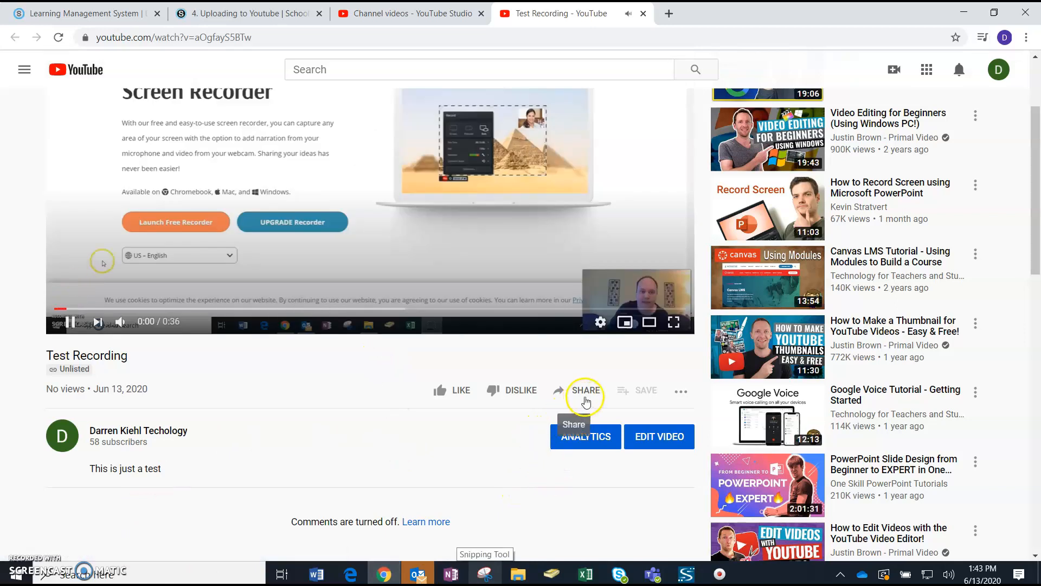
pyautogui.click(71, 321)
# Copy the Test Recording video's share link from its watch page and close the sharing dialog.
pyautogui.click(580, 390)
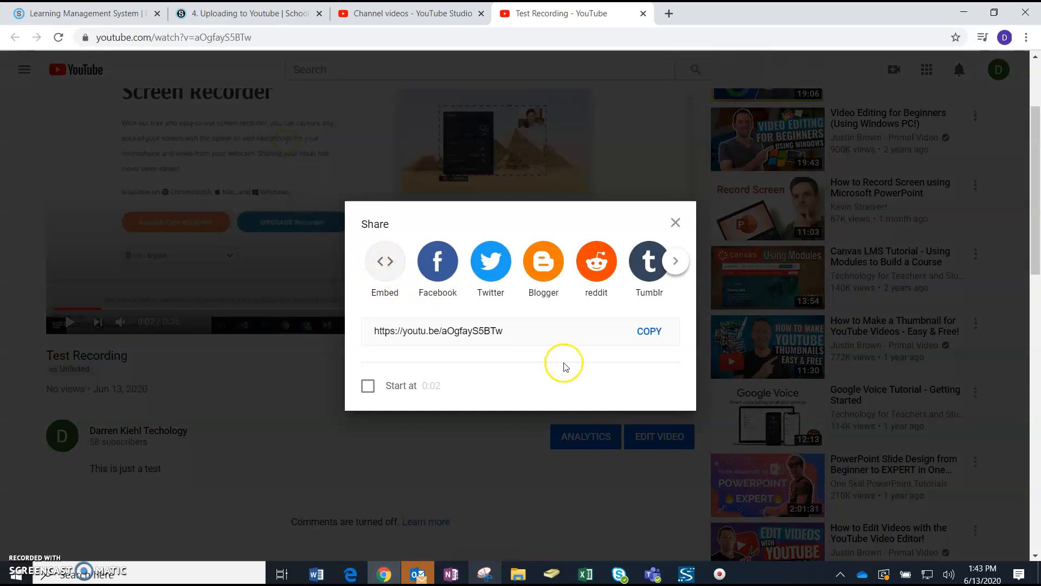
pyautogui.click(645, 332)
pyautogui.click(675, 222)
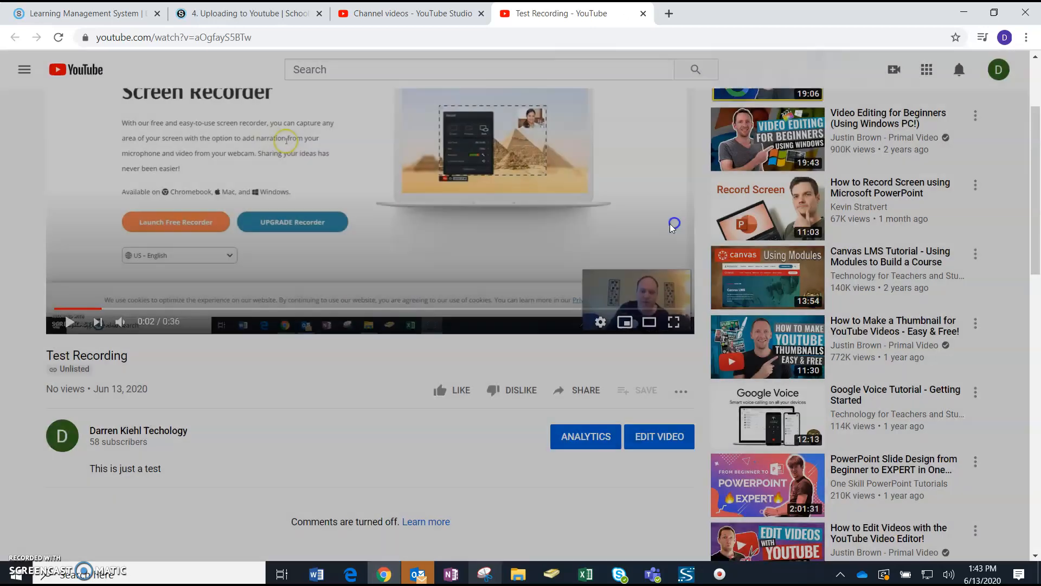
# Back in the channel's video list, look at the Test Recording video's extra options and its permanent deletion prompt, then cancel the deletion.
pyautogui.click(426, 12)
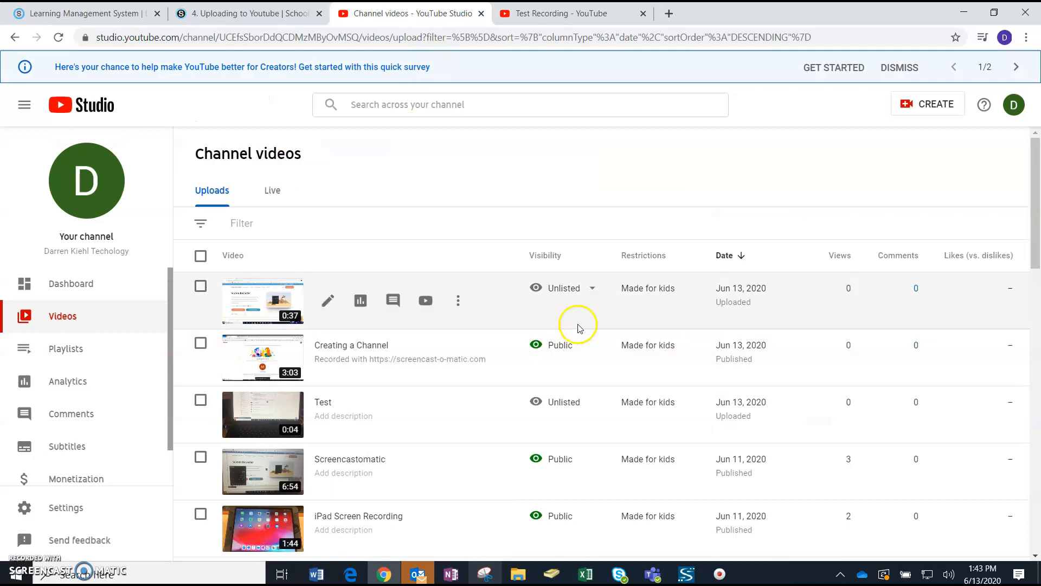
pyautogui.click(459, 300)
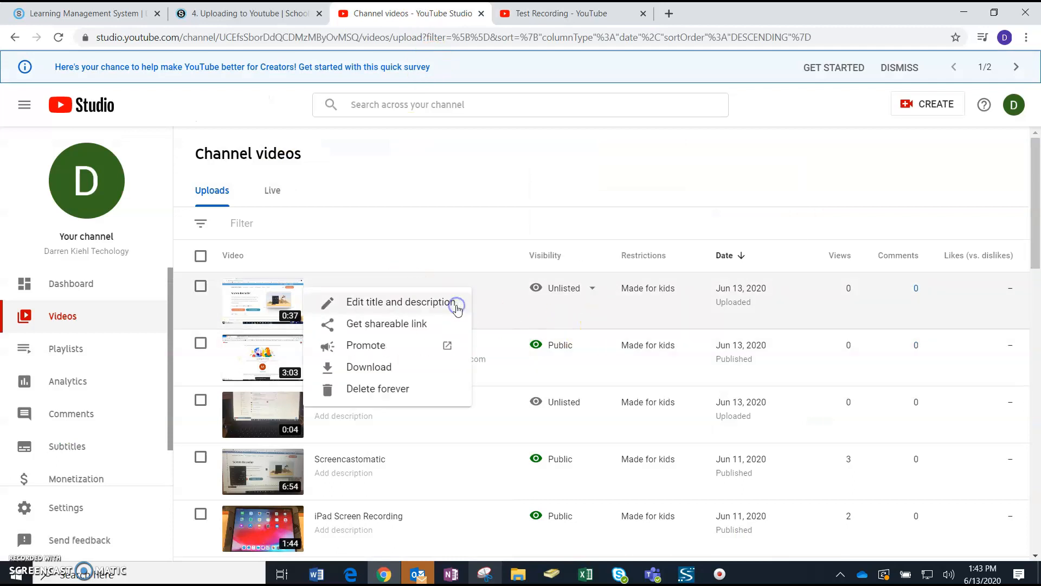
pyautogui.click(394, 325)
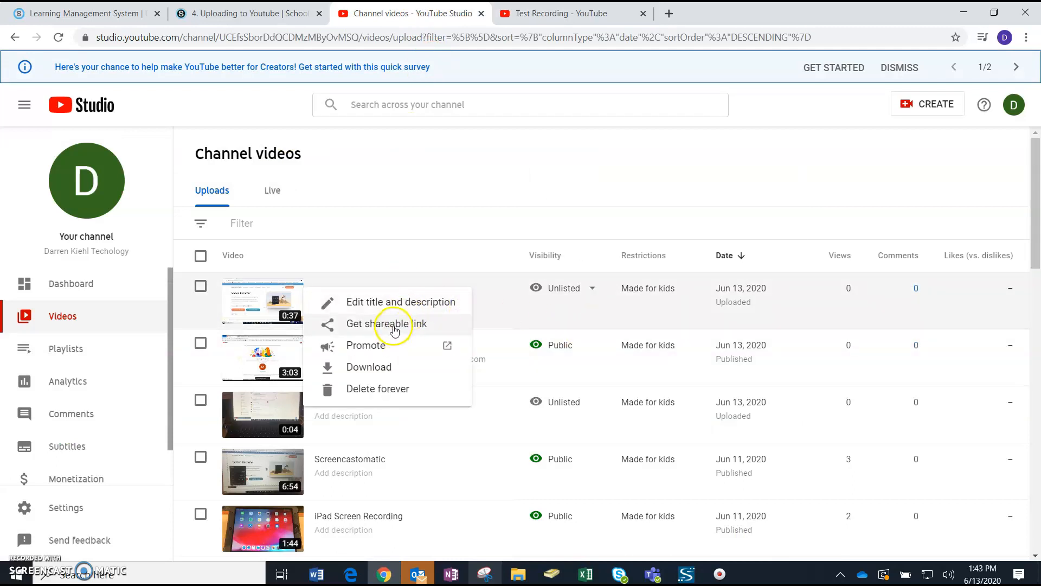
pyautogui.click(371, 395)
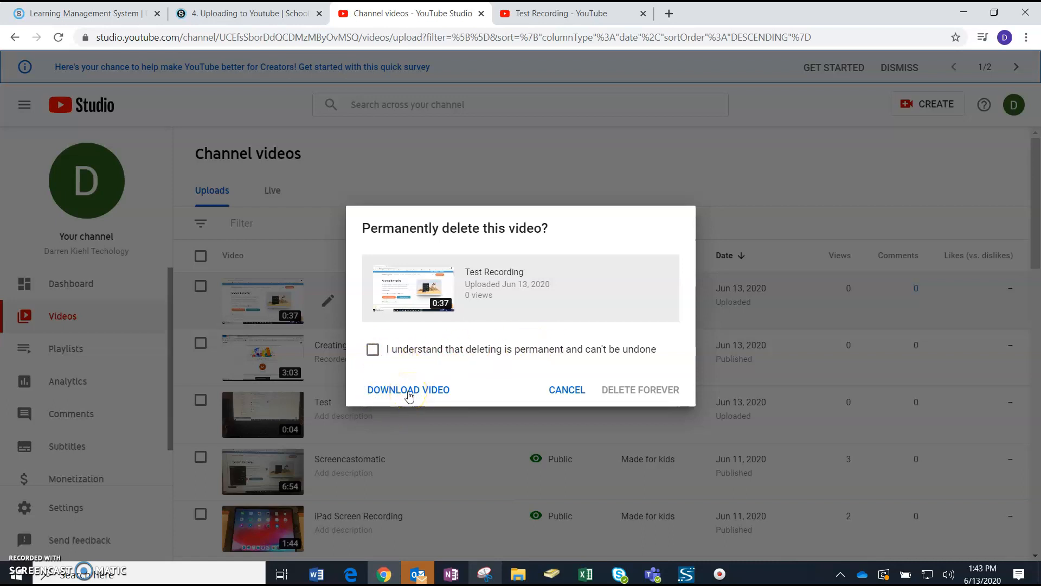
pyautogui.click(567, 390)
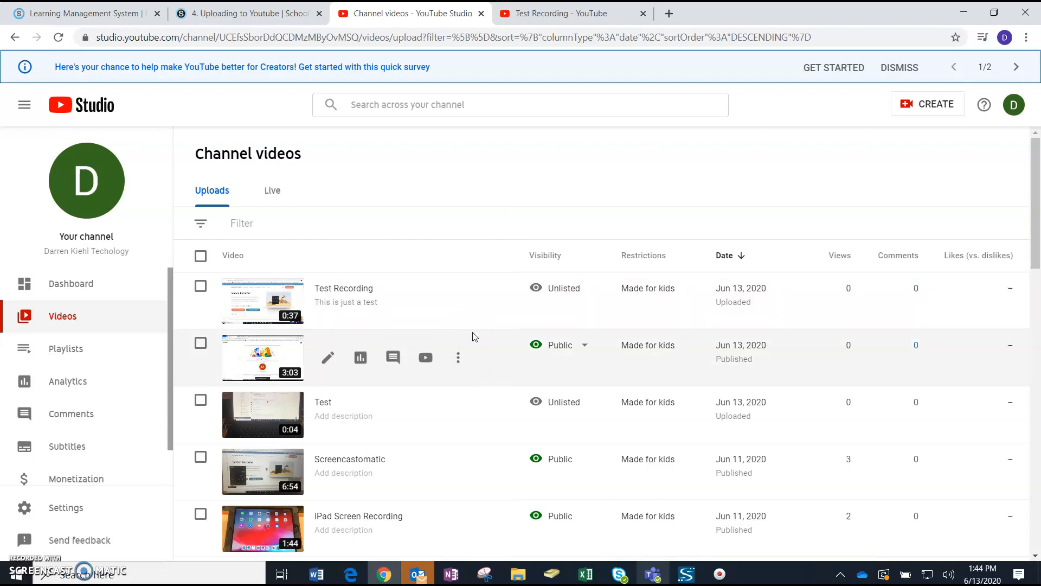
pyautogui.click(459, 274)
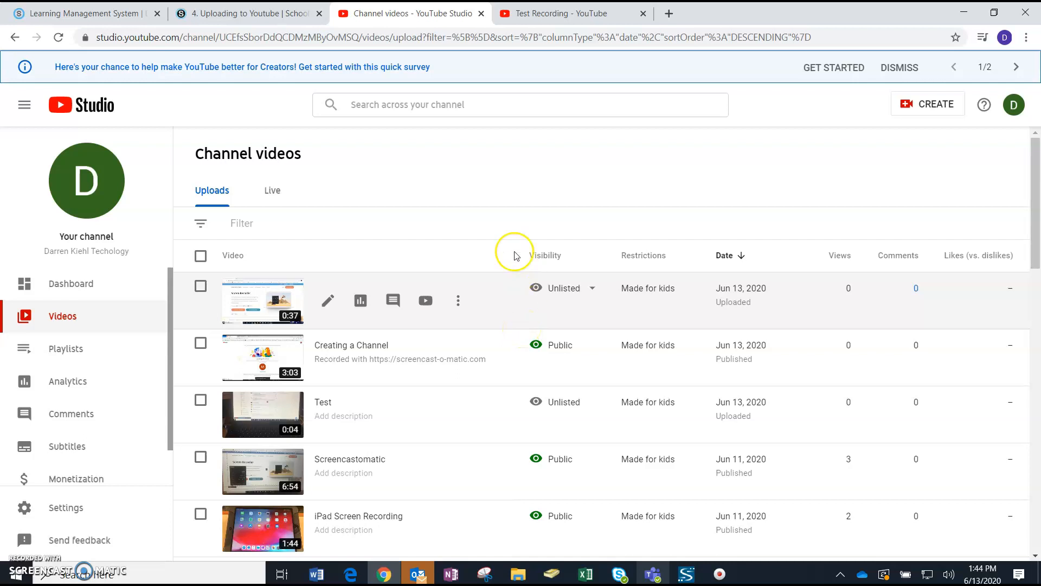
pyautogui.click(503, 212)
pyautogui.click(516, 217)
pyautogui.moveTo(301, 280)
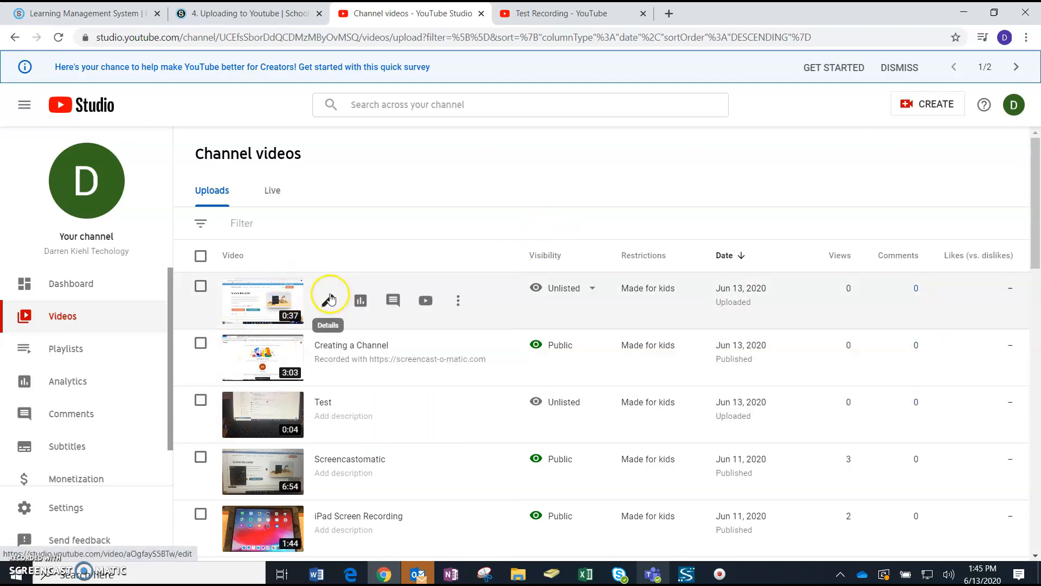